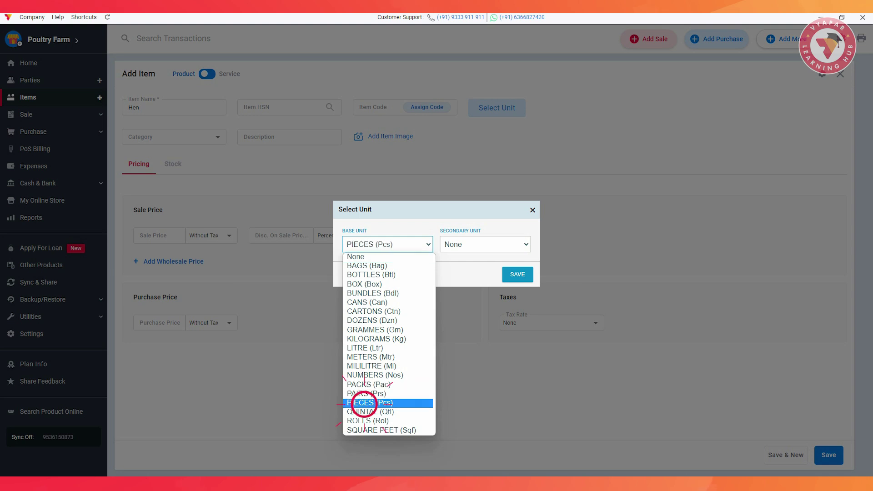
Set the description of the new Hen item to XYZ
left_click(290, 137)
type("X")
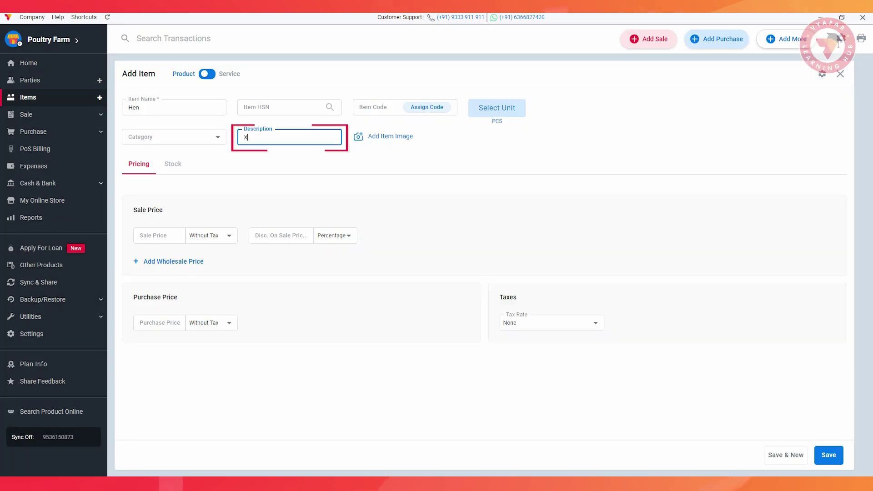
type("YZ")
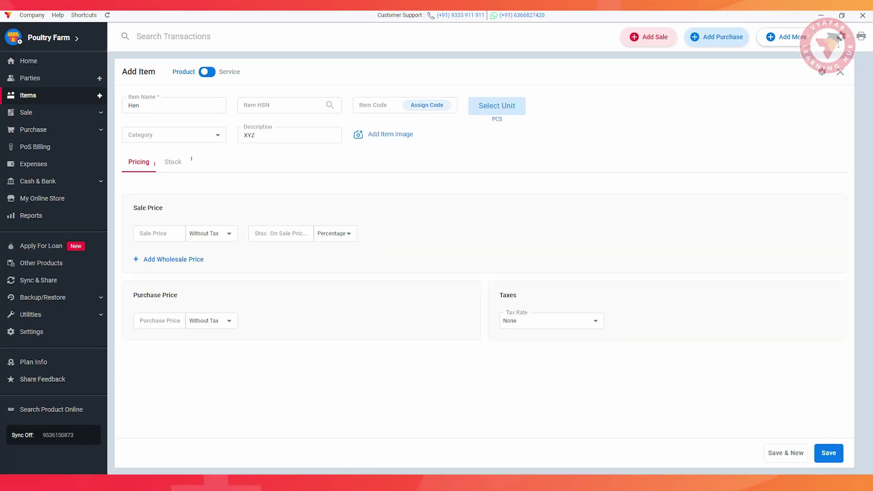
Enter Hen's stock with opening quantity 200, at price ₹50 and location Farm2, and save the item
left_click(173, 164)
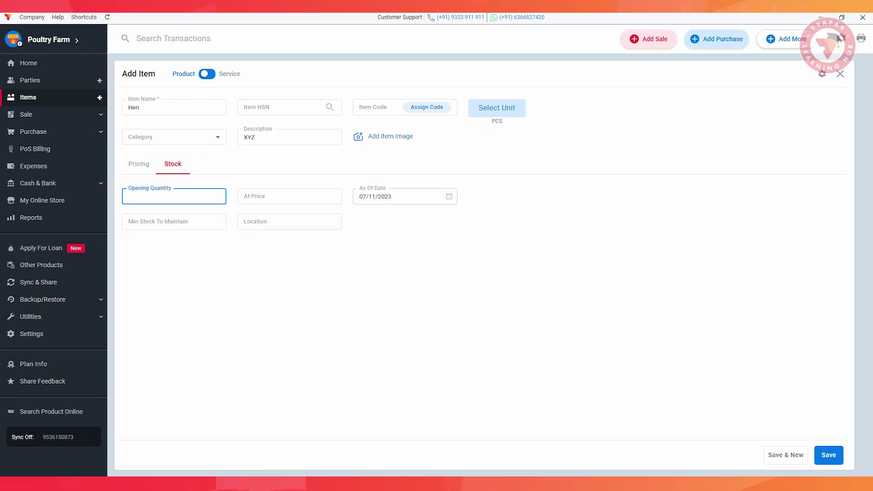
type("200")
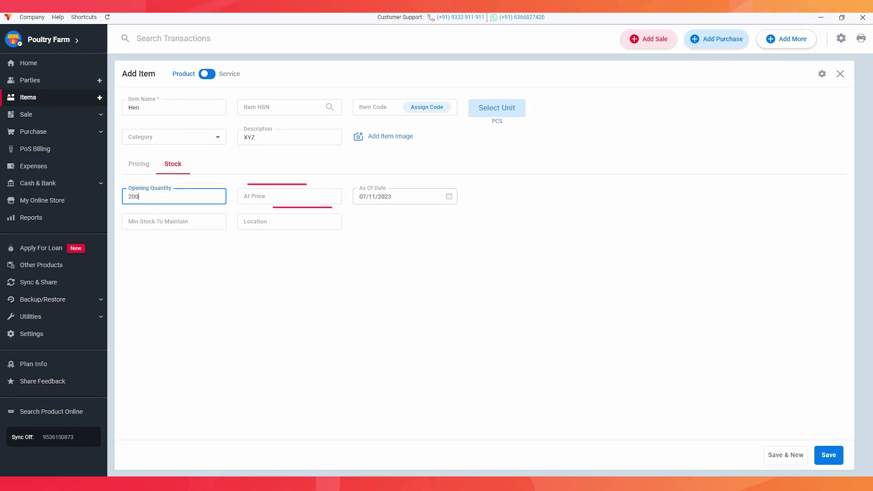
key("Tab")
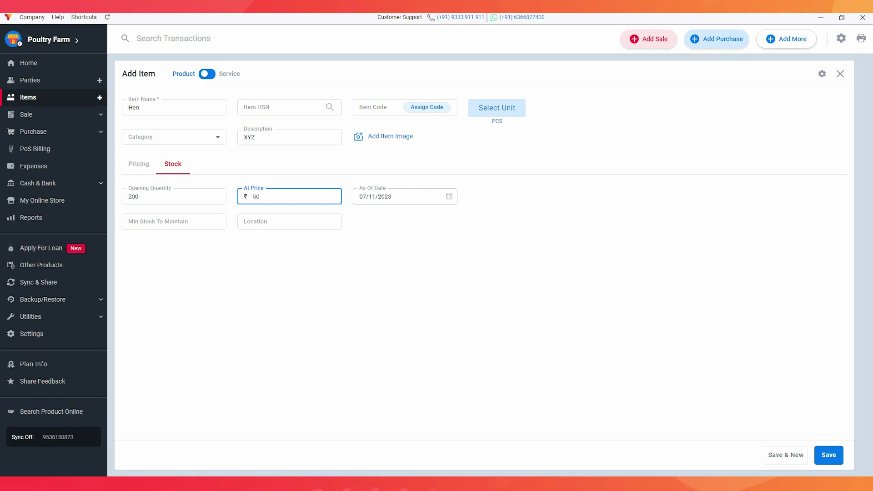
key("Tab")
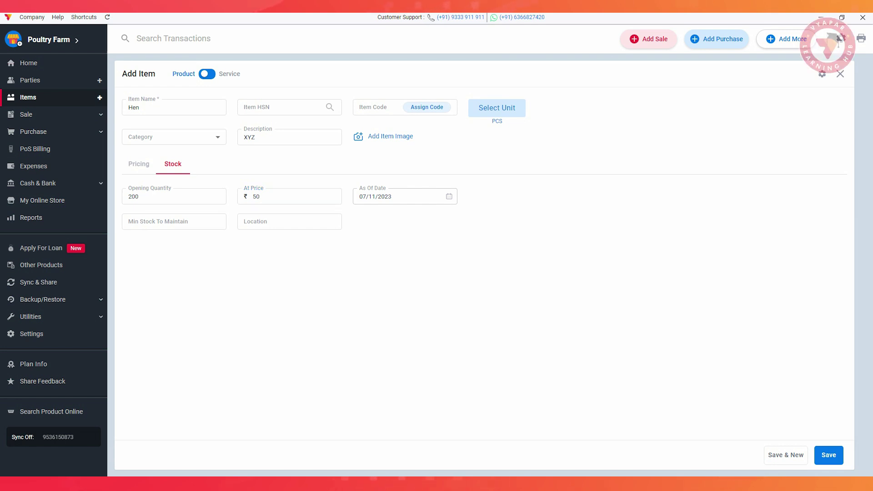
left_click(289, 221)
type("Farm2")
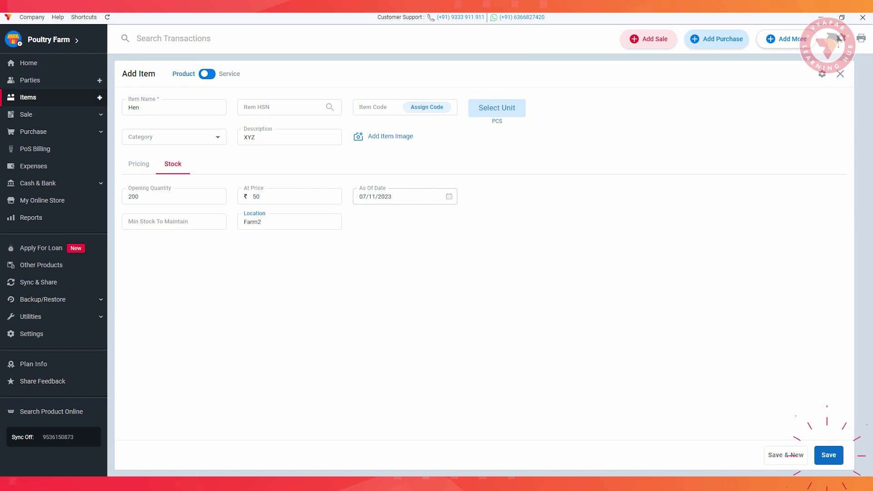
left_click(829, 455)
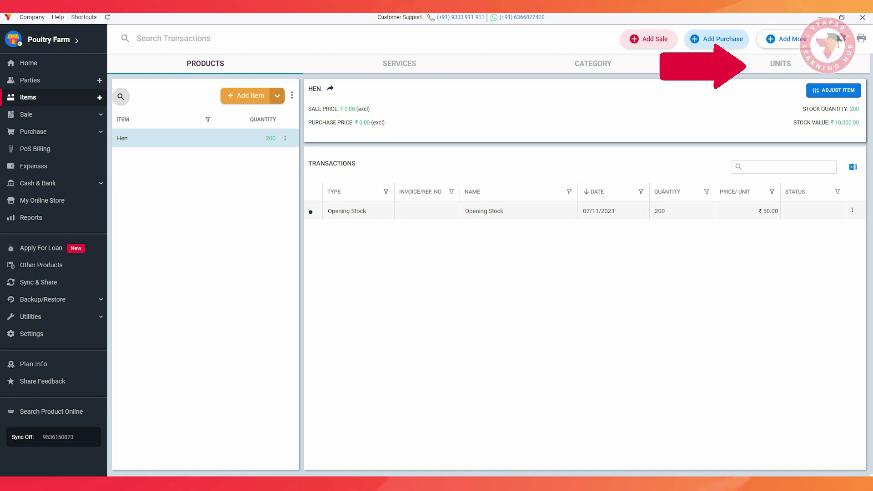
Create and save a new unit named Crate with the short name CRT
left_click(781, 64)
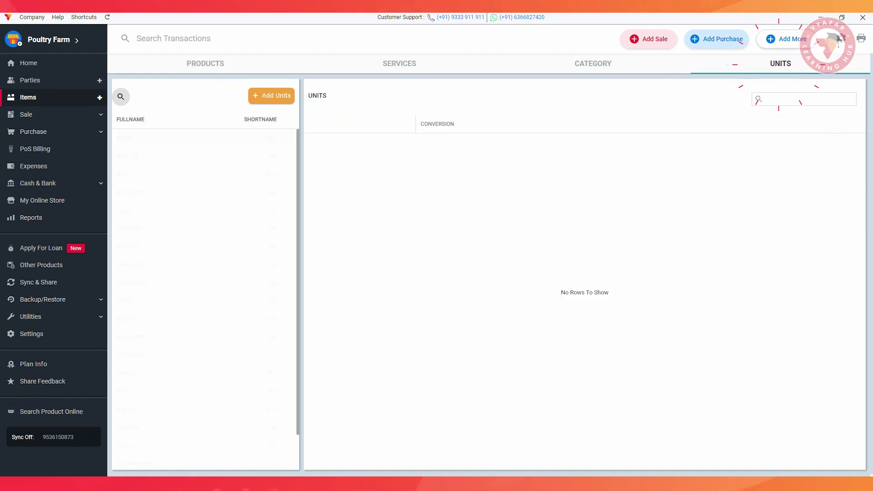
left_click(271, 95)
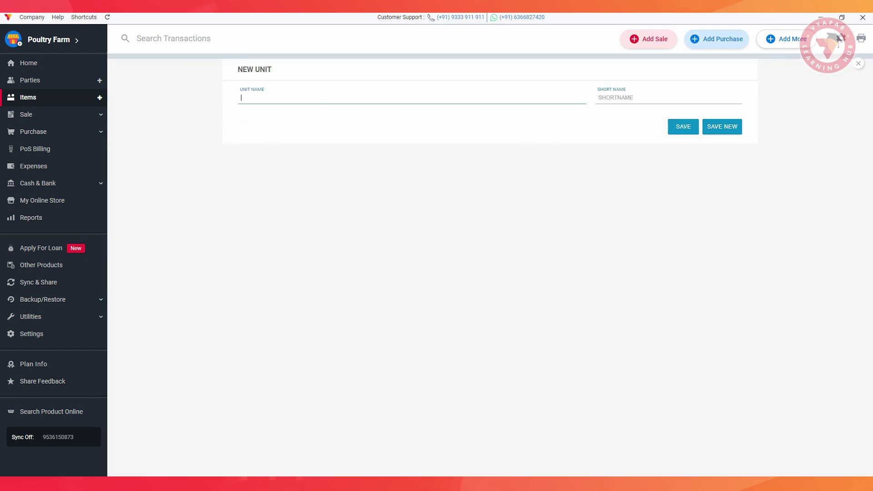
type("Crate")
key("Tab")
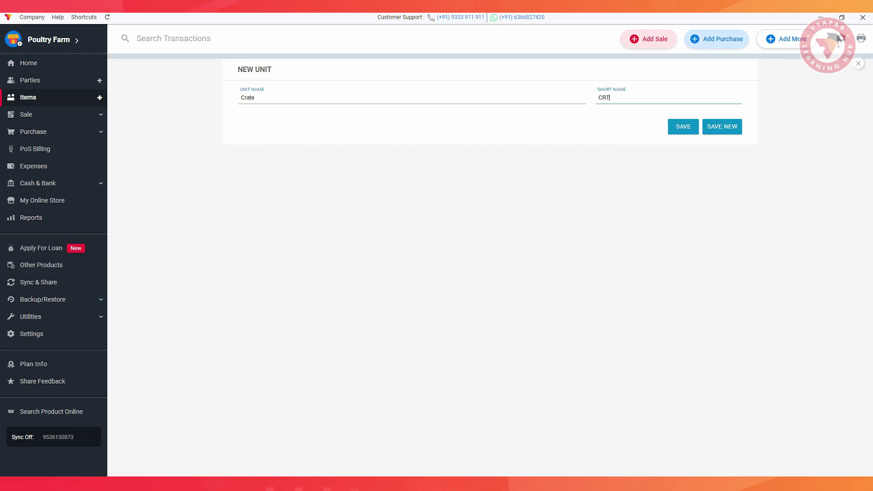
left_click(683, 127)
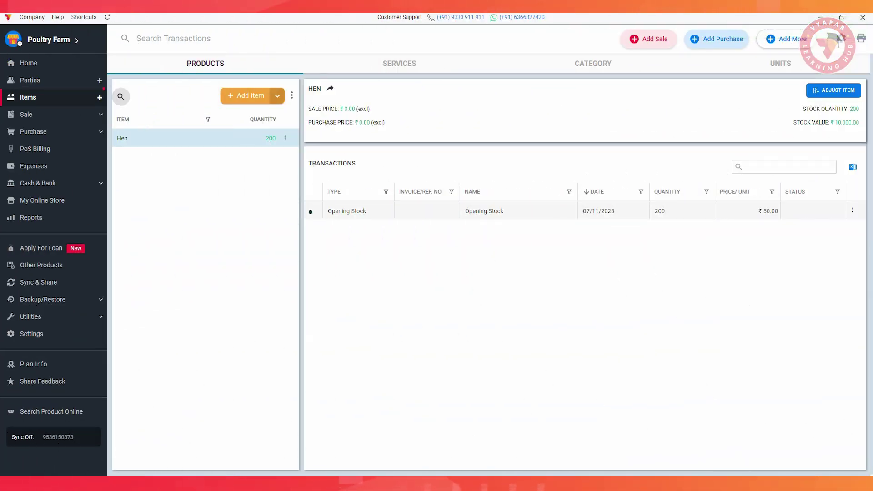
Start a new Egg item with base unit Crate and secondary unit Pieces, converting 1 crate to 30 pieces
left_click(246, 96)
type("Egg")
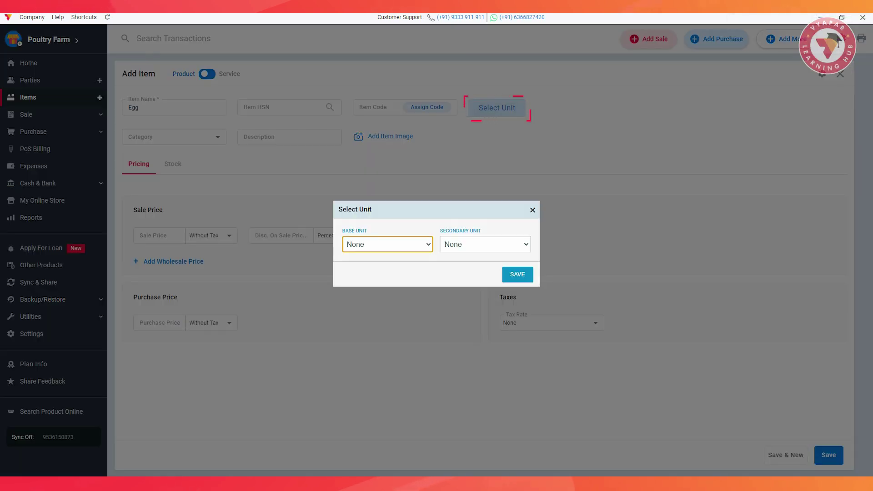
left_click(387, 244)
left_click(367, 321)
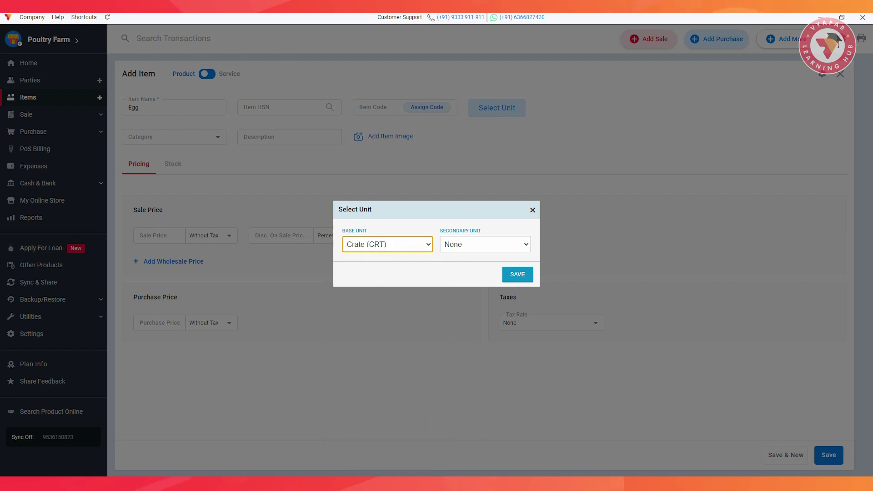
left_click(485, 244)
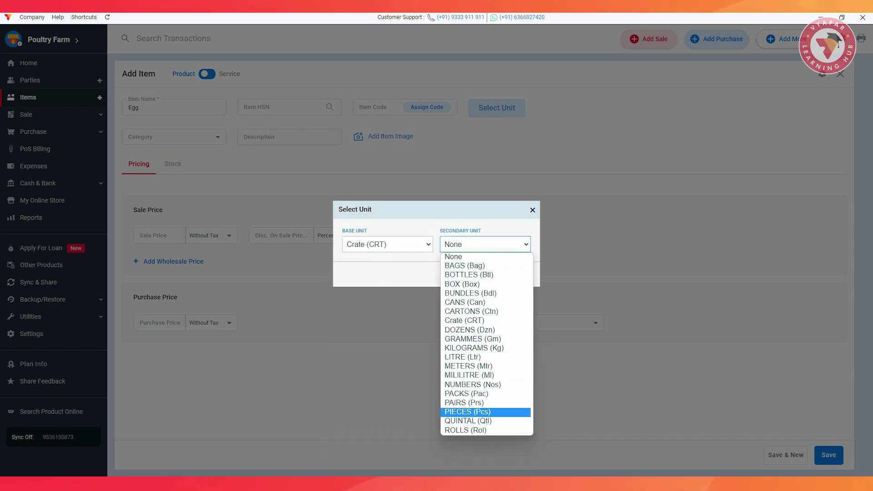
left_click(462, 412)
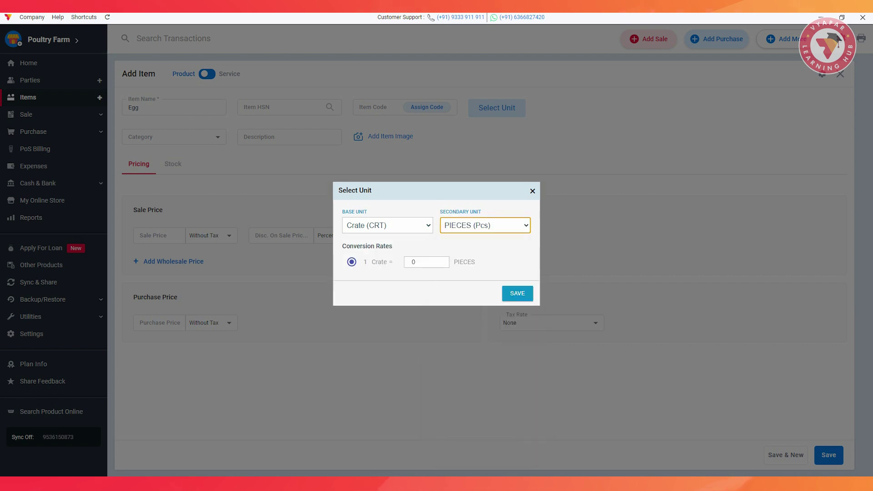
left_click(518, 293)
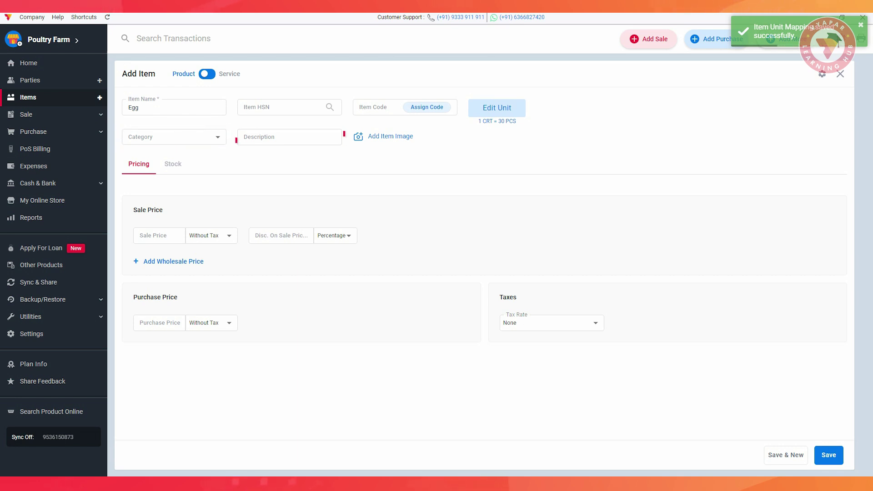
Give Egg a sale price of ₹6, opening quantity 250, minimum stock 100 and location Farm2, and save the item
left_click(159, 236)
type("6")
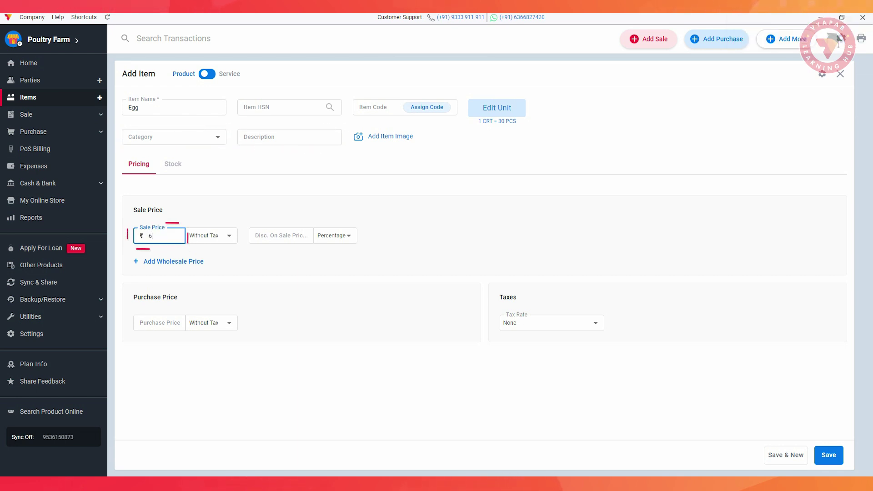
left_click(173, 164)
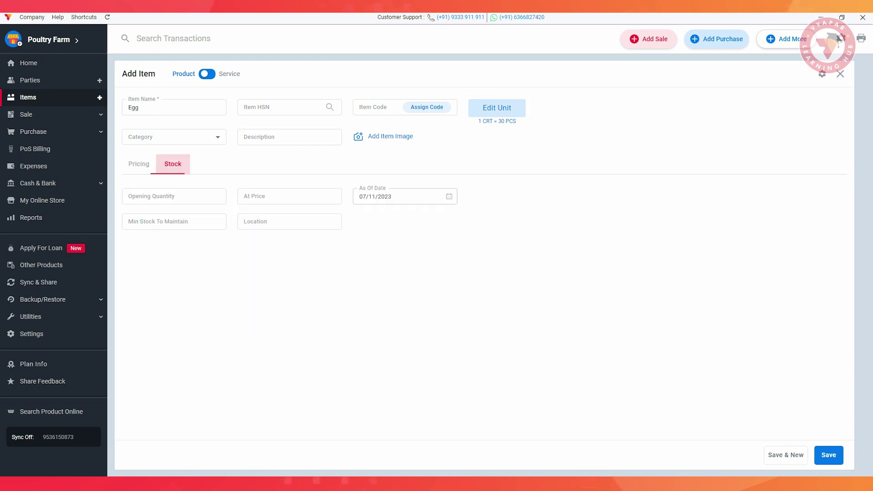
left_click(174, 196)
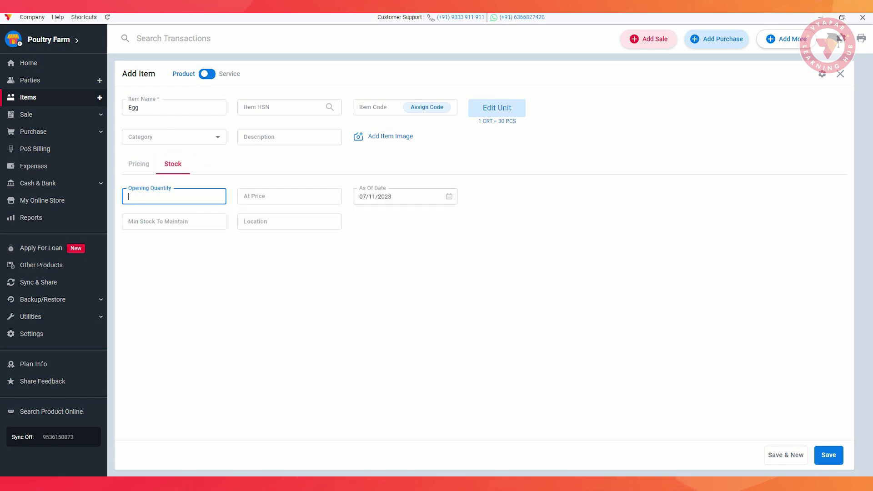
type("250")
left_click(173, 221)
type("10")
type("0")
left_click(289, 221)
type("Farm2")
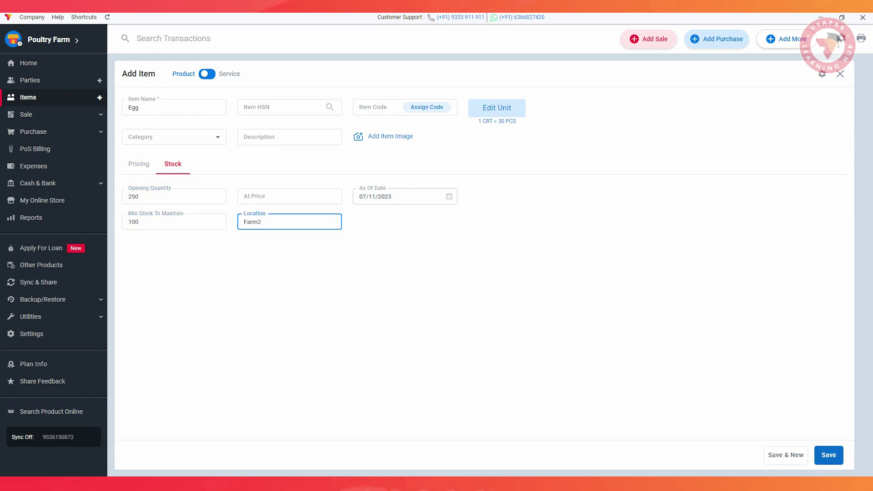
left_click(829, 455)
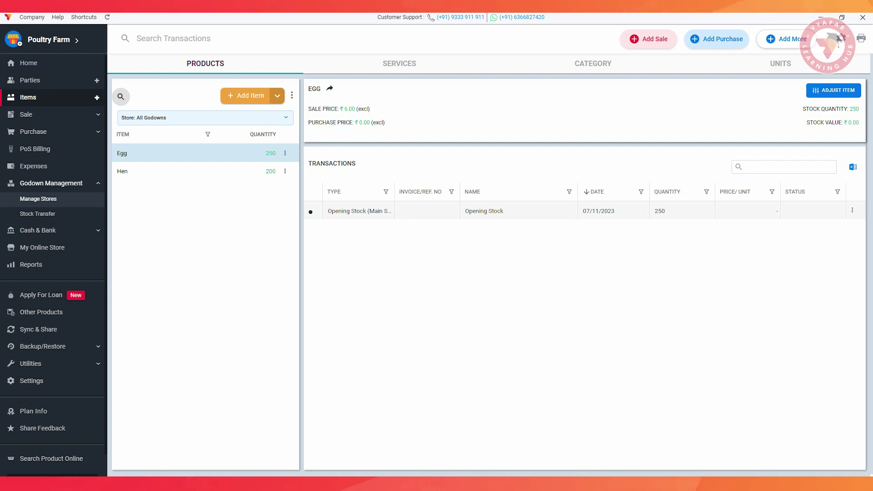
Start a stock adjustment for the Egg item and choose godown A
left_click(26, 95)
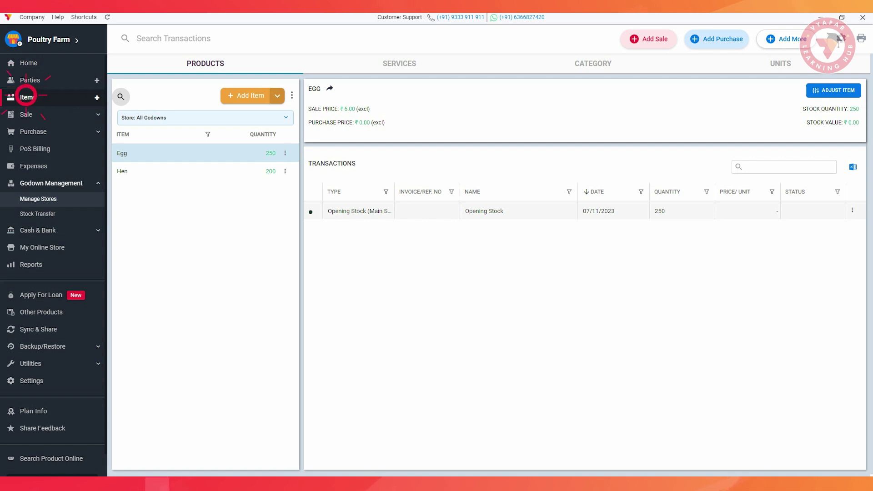
left_click(834, 90)
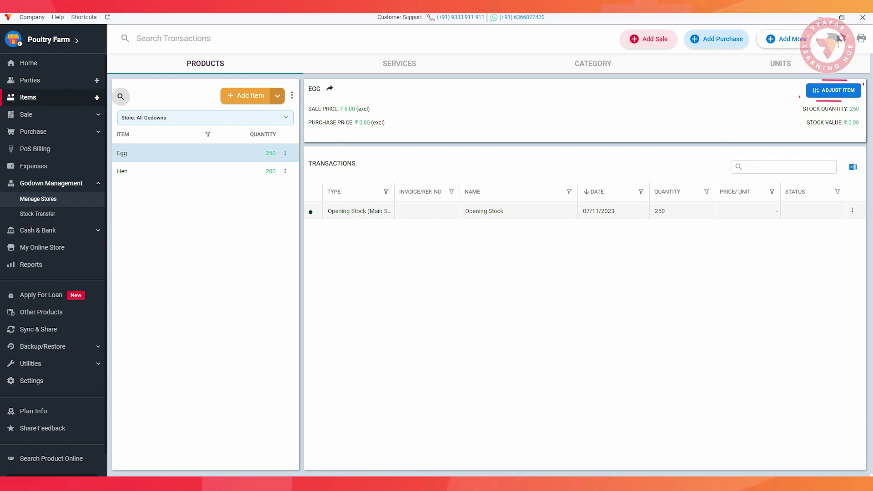
left_click(831, 91)
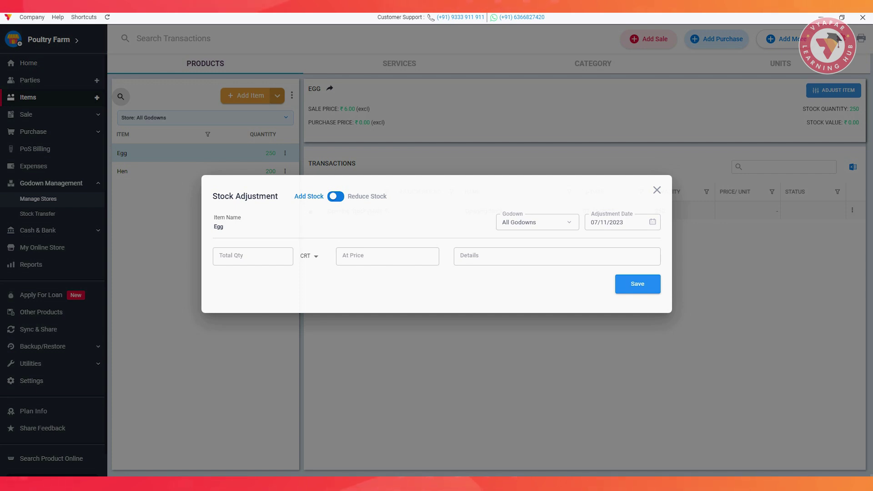
left_click(519, 222)
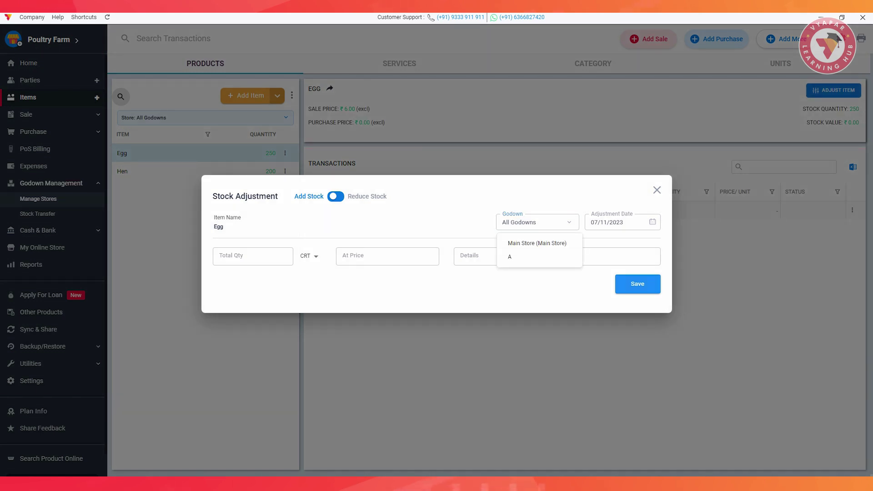
left_click(508, 256)
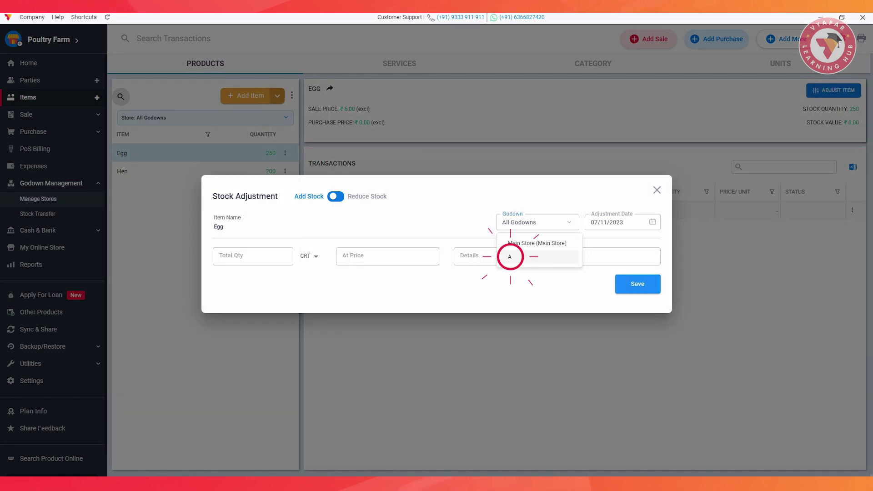
Save the adjustment adding 300 CRT with the details "Produced farm2", and show the item list for store A
left_click(220, 256)
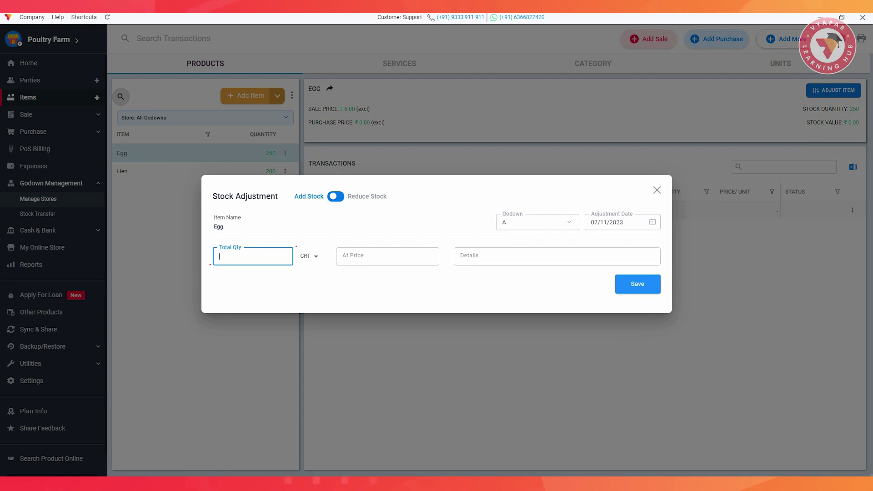
type("300")
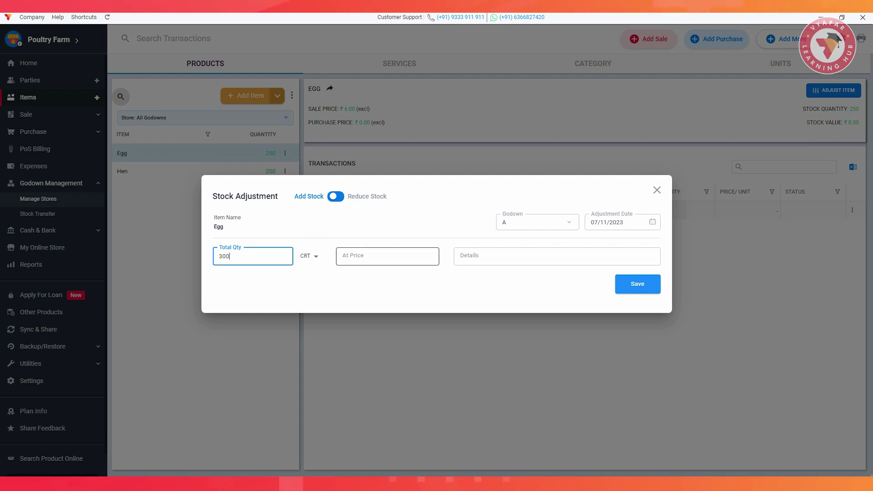
left_click(557, 256)
type("Produced farm2")
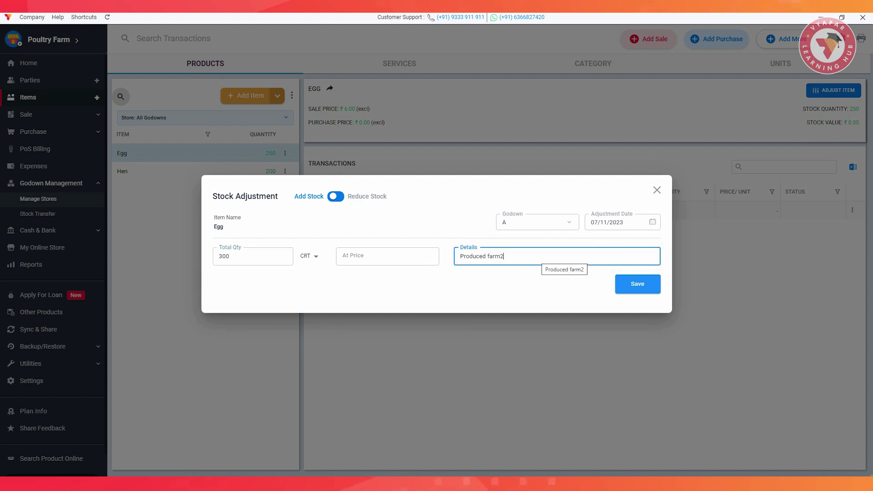
left_click(635, 283)
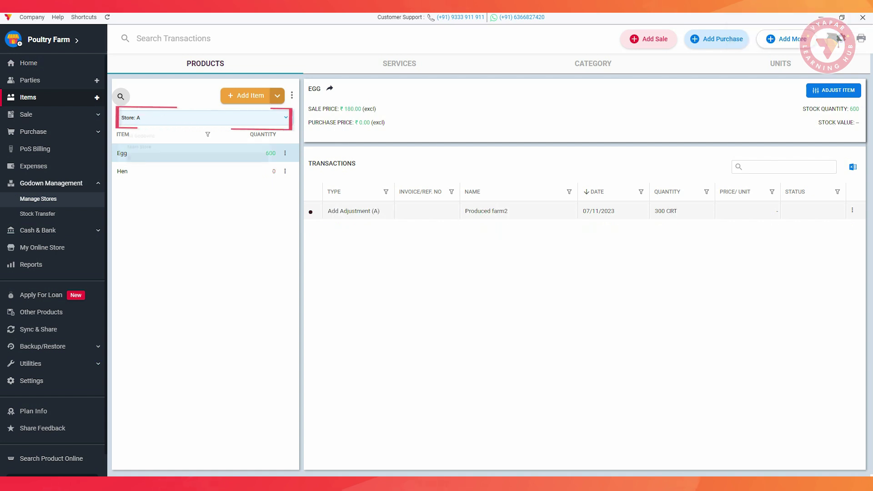
left_click(132, 164)
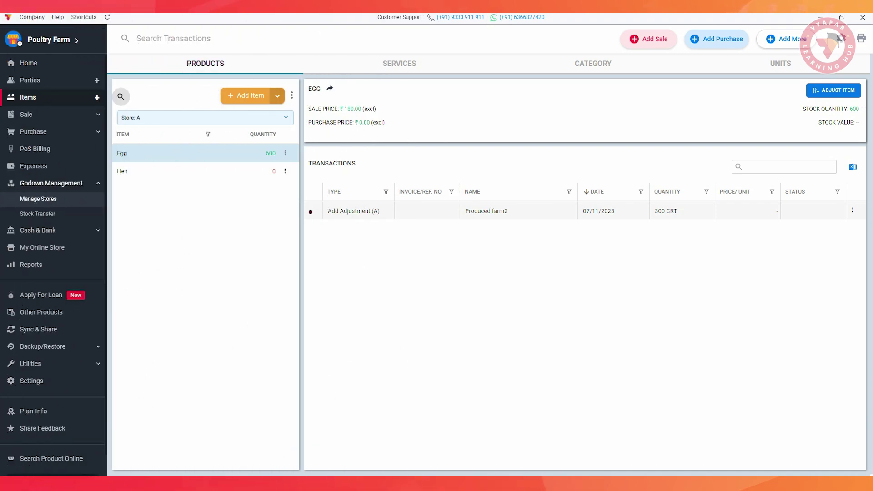
Start a sale invoice for the existing customer and assign it to store A
left_click(649, 38)
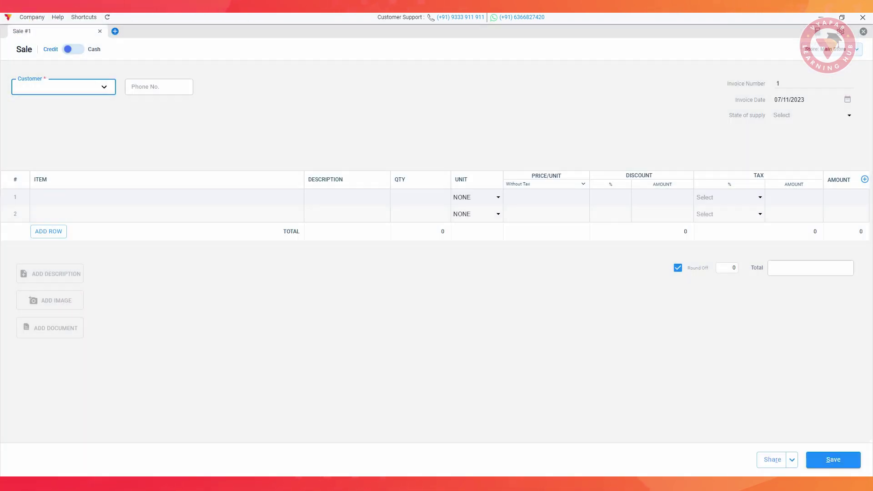
left_click(63, 87)
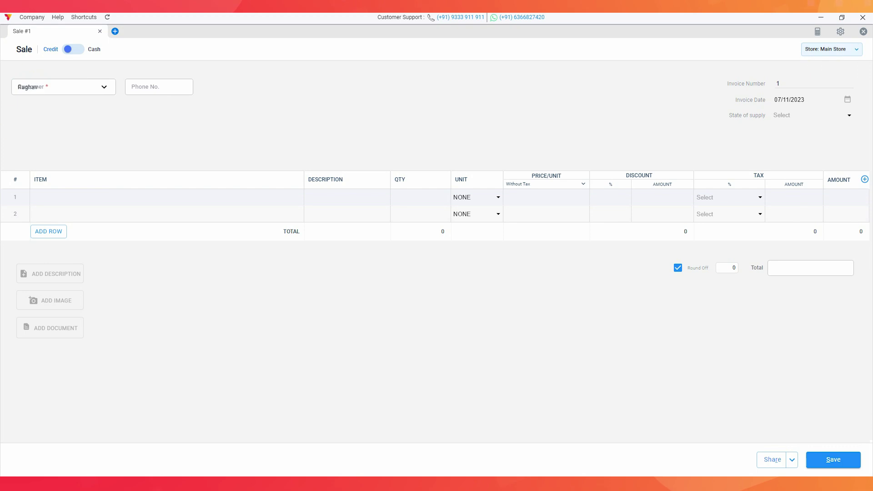
left_click(63, 116)
left_click(831, 49)
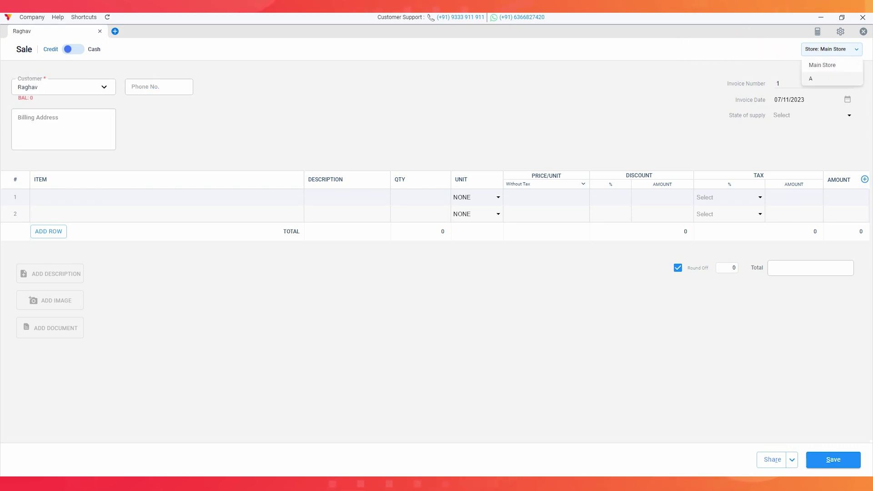
left_click(811, 78)
Add Egg to the sale with the description "60 Pieces", quantity 2 and unit CRT
left_click(166, 197)
left_click(41, 232)
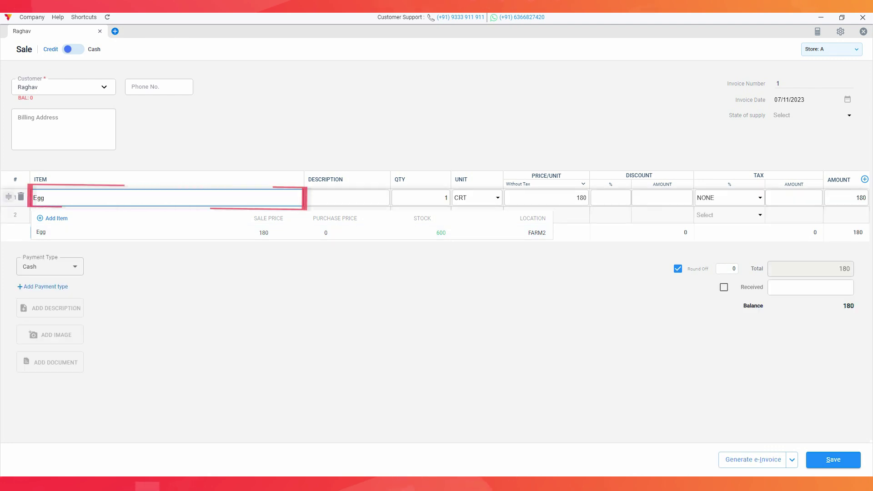
left_click(347, 198)
type("60 Pieces")
key("Tab")
type("2")
key("Tab")
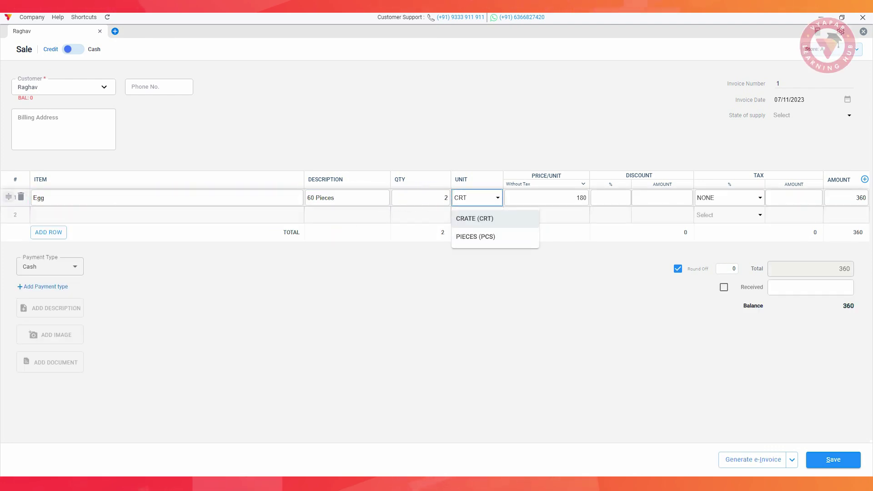
key("Tab")
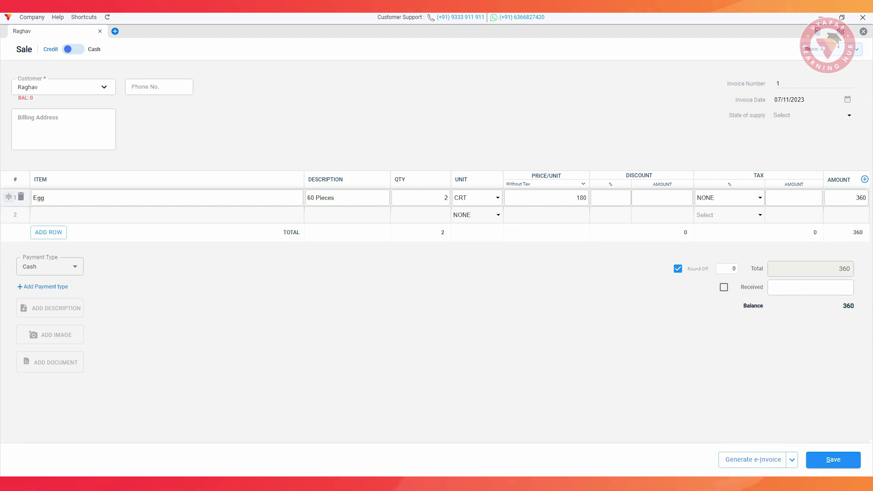
Add a Google Pay payment of 360 to the sale alongside the cash entry
left_click(43, 286)
left_click(61, 303)
left_click(50, 332)
left_click(140, 302)
double_click(114, 303)
type("360")
Add the description "XY" to the sale and save the invoice
left_click(50, 378)
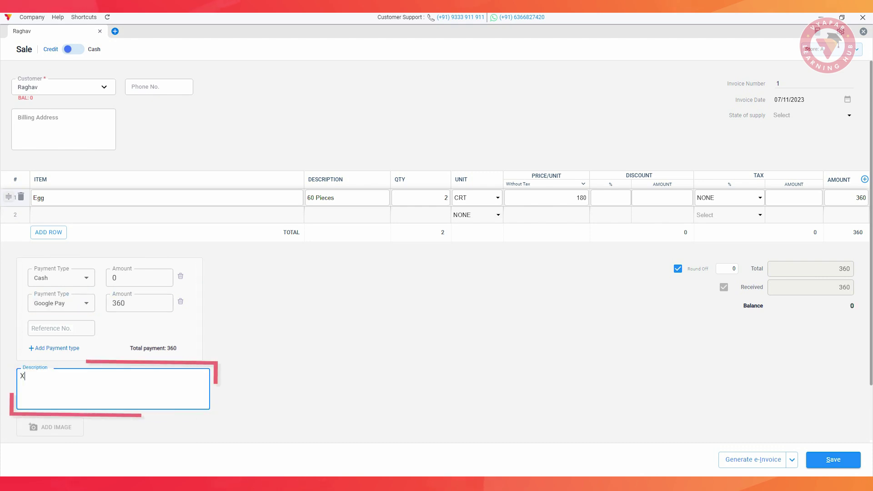
type("XY")
left_click(834, 459)
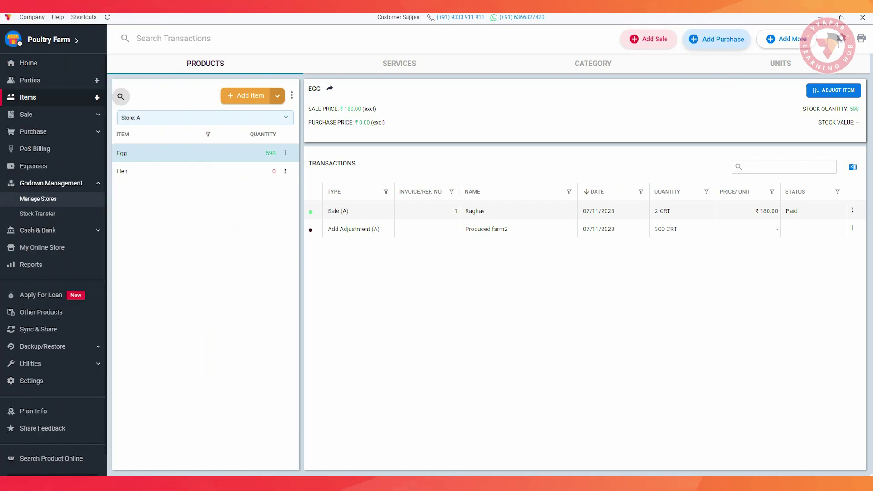
Start a purchase bill and save a new party for it, entering the supplier's name
left_click(717, 39)
left_click(63, 86)
left_click(41, 102)
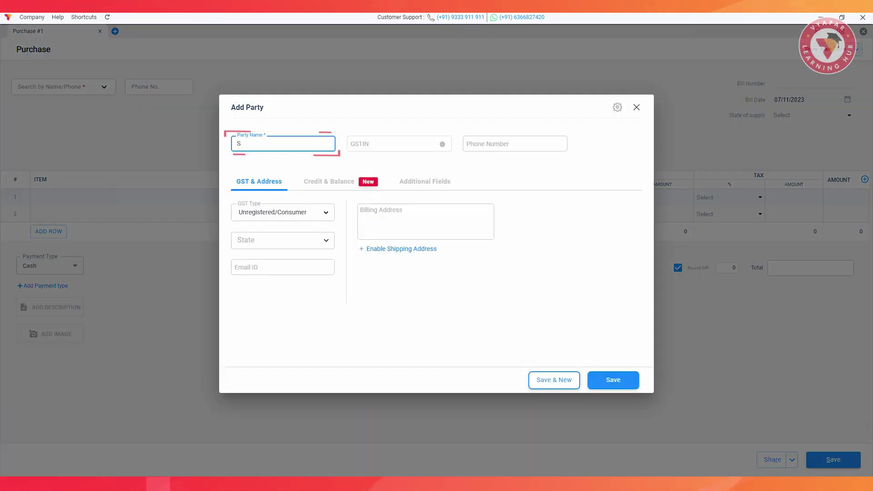
left_click(613, 380)
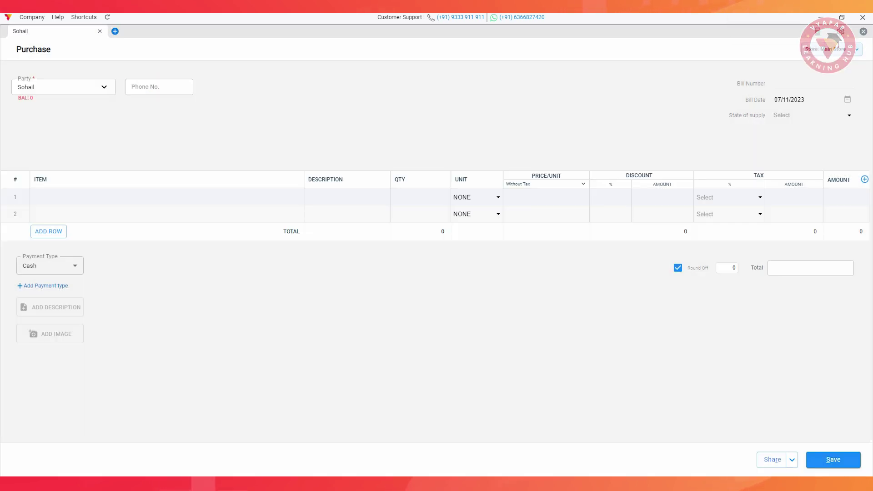
Add Hen to the Main Store purchase with quantity 10 at 45 per unit, and save the bill
left_click(832, 49)
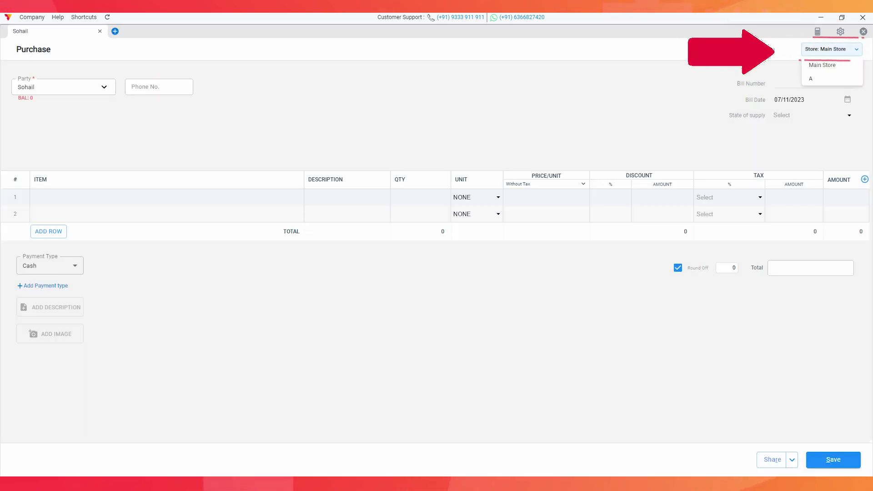
left_click(166, 198)
key("Down")
key("Down")
key("Return")
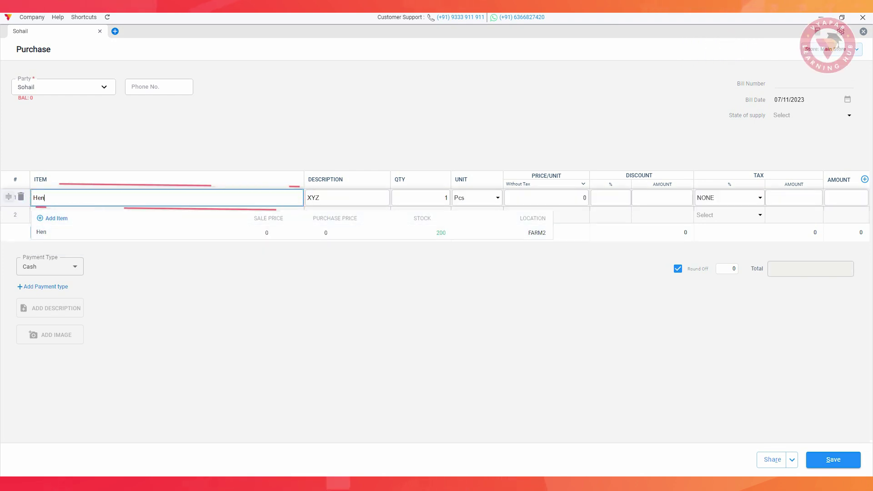
key("Tab")
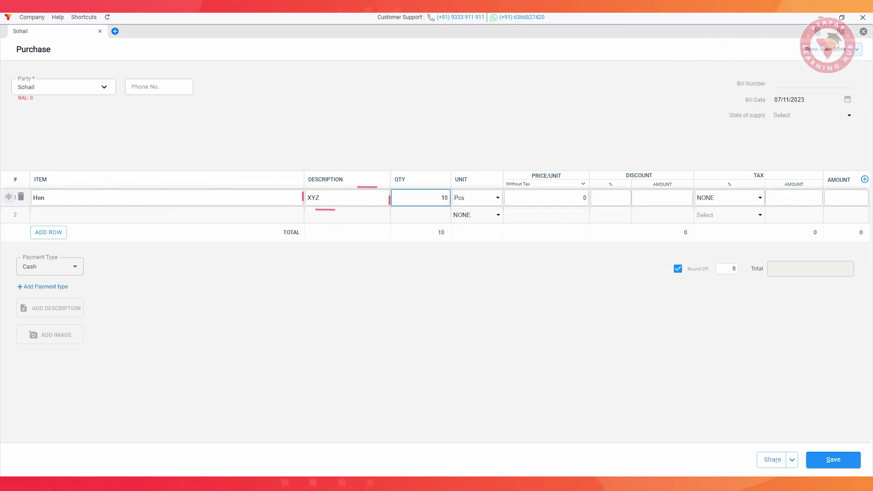
key("Tab")
type("45")
key("Escape")
left_click(833, 459)
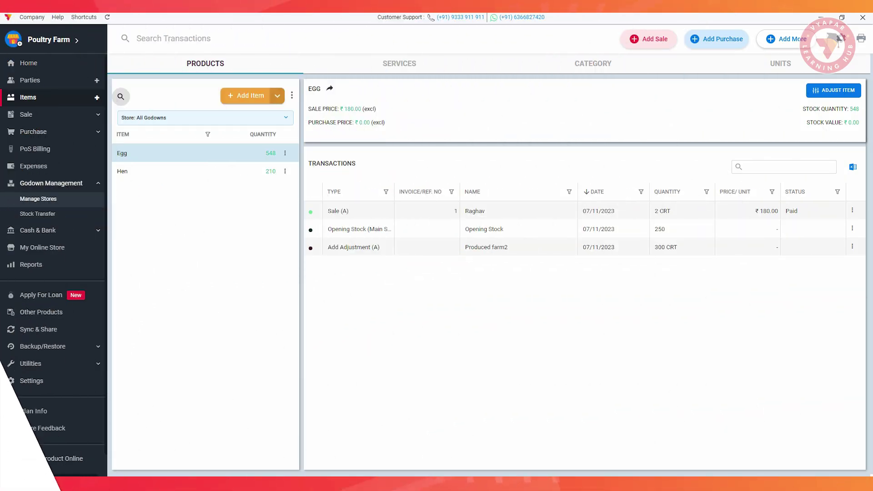
Start a new expense and save a new expense category "Chicken Food" of type Direct Expense
left_click(39, 167)
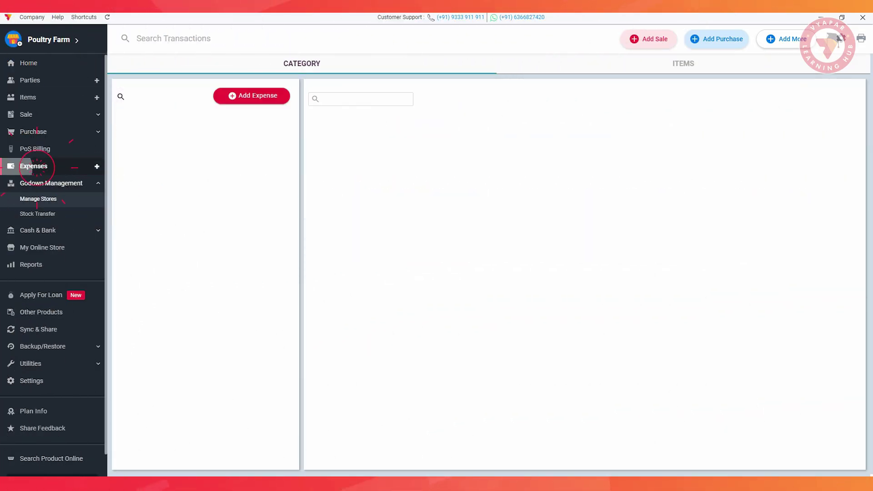
left_click(239, 95)
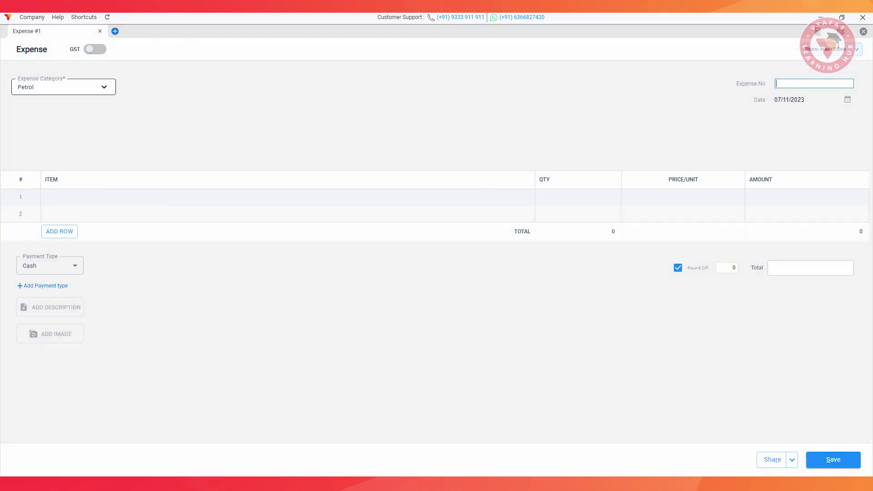
left_click(63, 87)
left_click(48, 102)
type("Chicken Food")
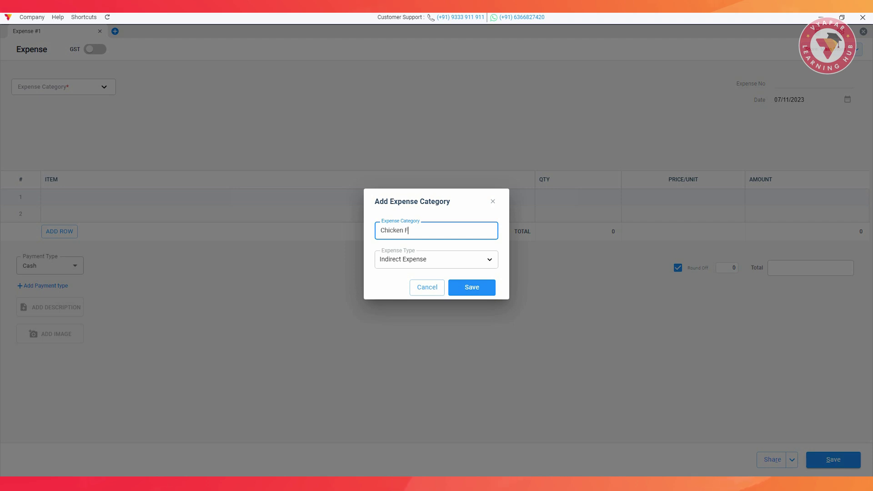
left_click(436, 259)
left_click(400, 273)
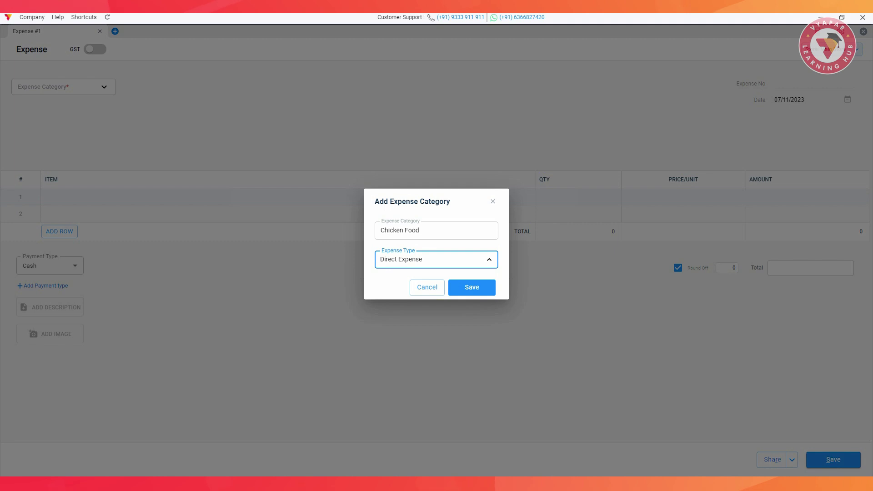
left_click(472, 287)
Enter Bajra as the first expense item with quantity 10 and a unit price of 80
left_click(287, 198)
type("Bajra")
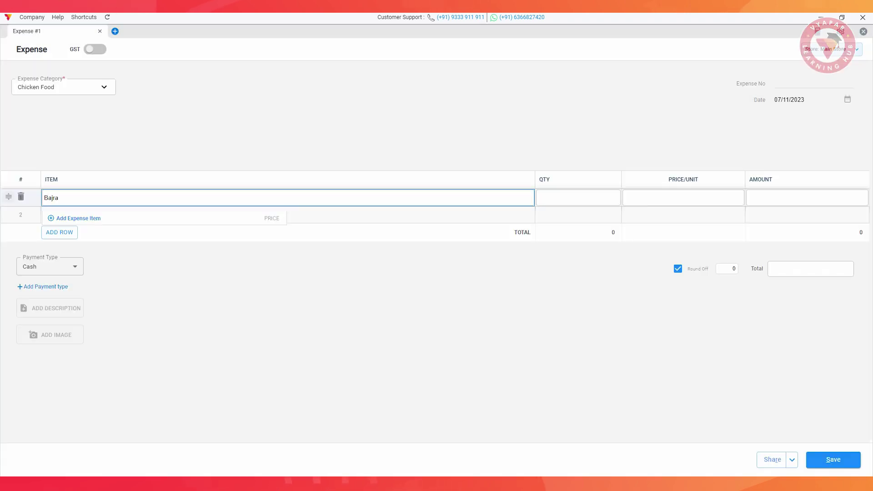
left_click(807, 197)
left_click(579, 198)
type("0")
left_click(807, 198)
key("shift+Tab")
Add a new expense item Wheat with quantity 5 at 60 per unit, and save the expense
left_click(287, 214)
left_click(88, 234)
type("Wheat")
left_click(580, 290)
key("Tab")
type("5")
key("Tab")
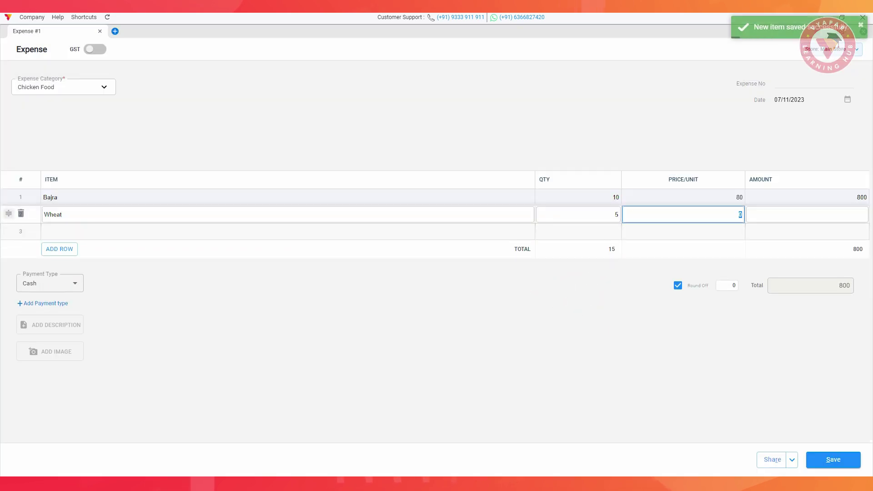
type("60")
left_click(831, 460)
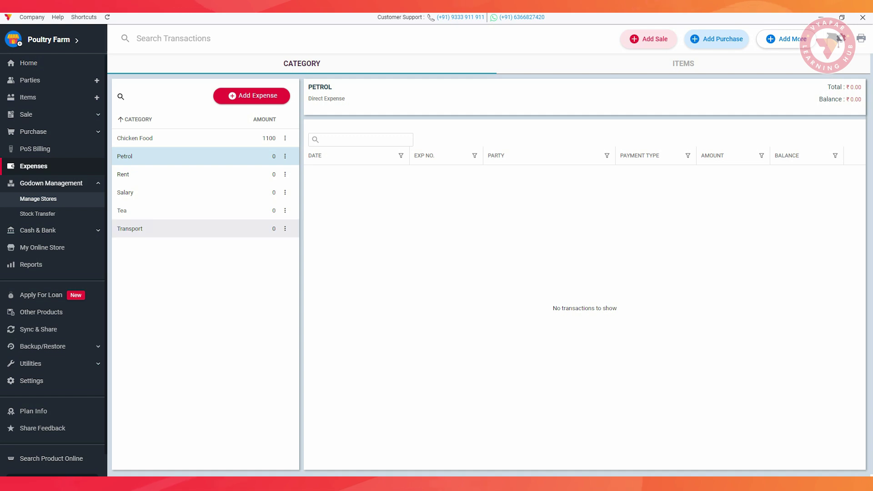
View the online store page and the sale report for 01/10/2023 to 30/11/2023, examining the report's column filters
left_click(41, 248)
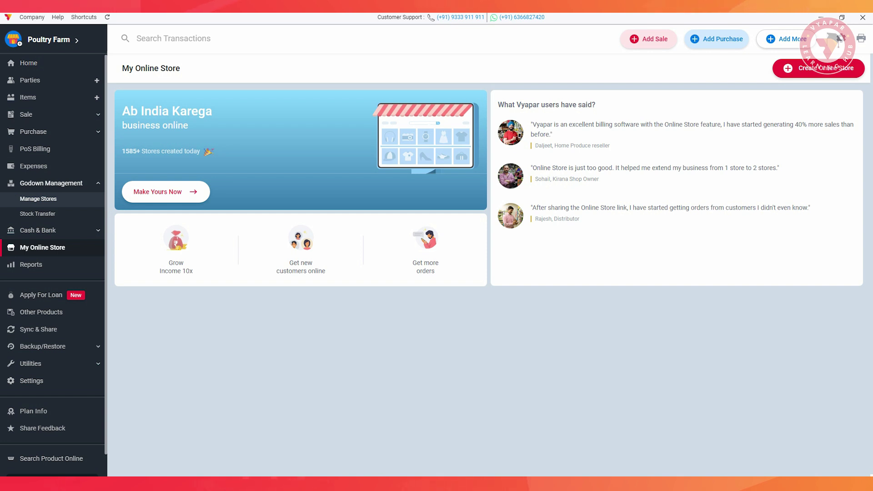
left_click(28, 266)
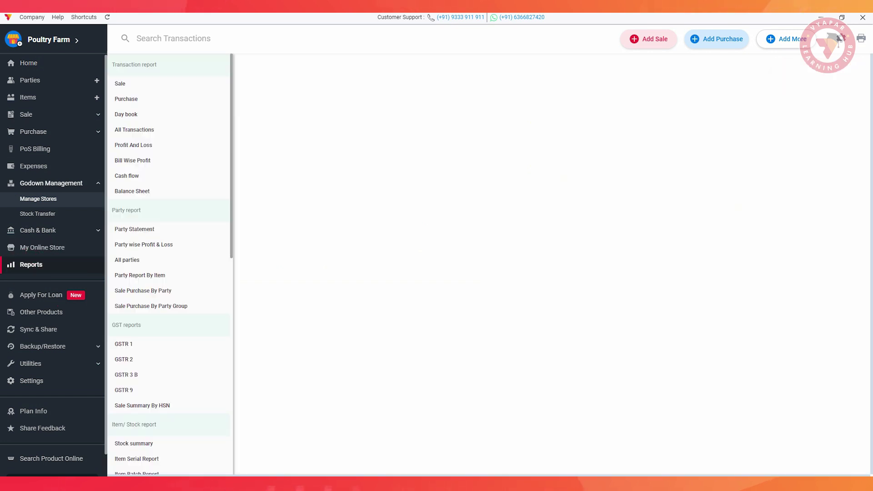
left_click(120, 84)
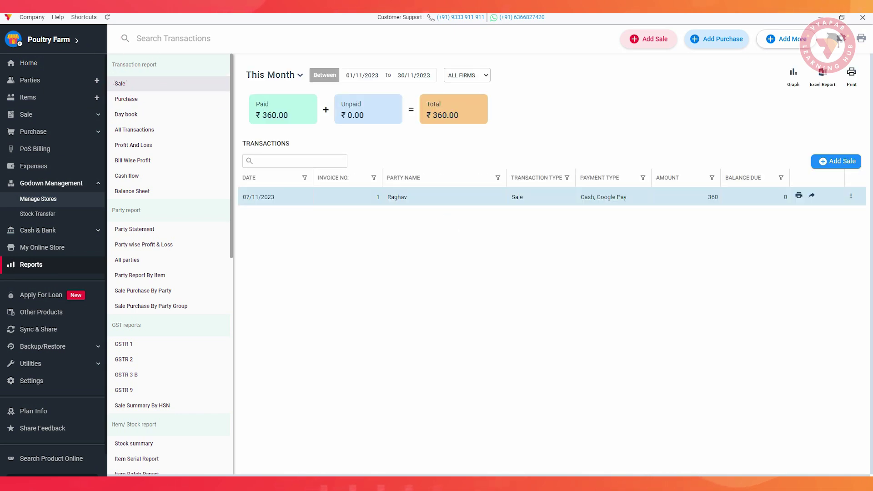
left_click(362, 75)
left_click(339, 88)
left_click(342, 119)
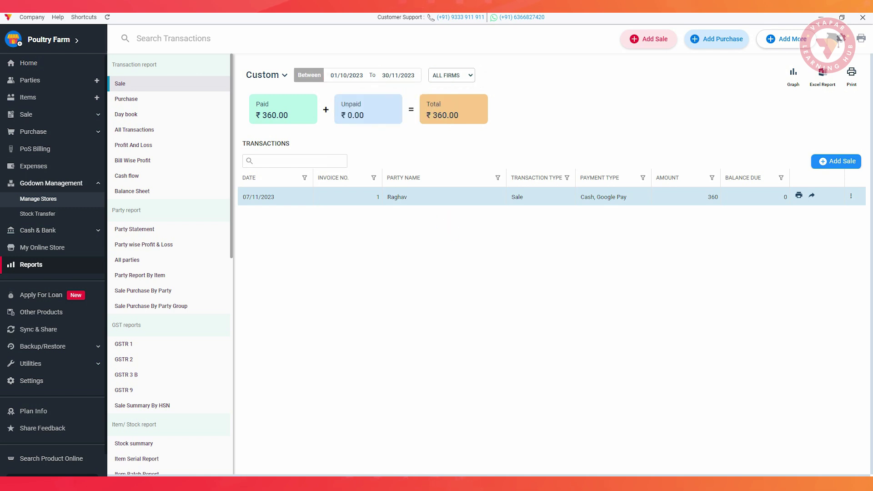
left_click(374, 178)
left_click(567, 178)
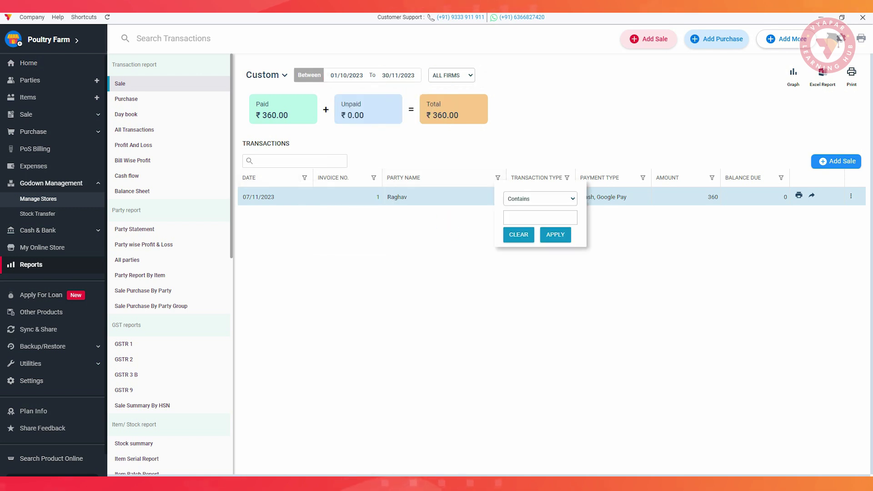
View the Purchase, Day book, All Transactions and Profit And Loss reports
left_click(126, 99)
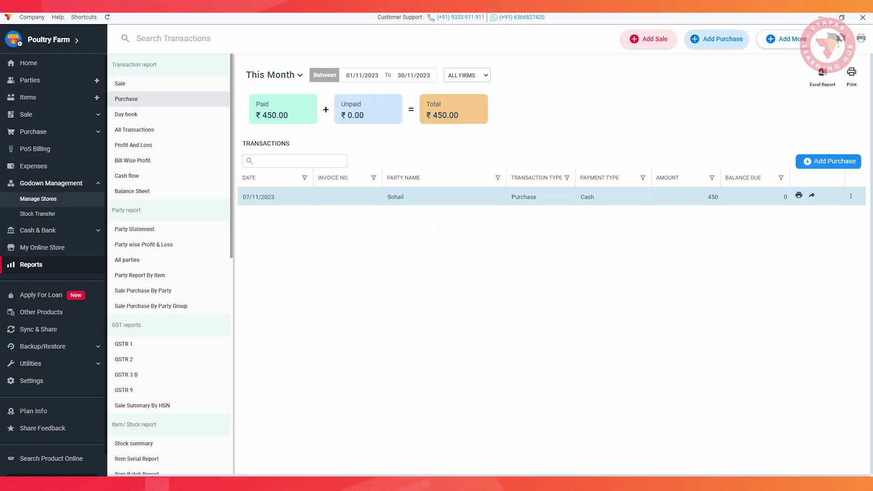
left_click(126, 114)
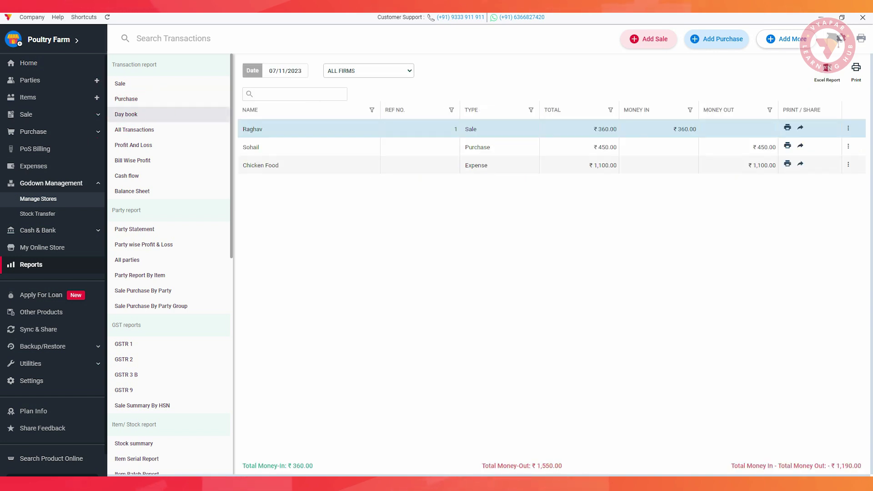
left_click(133, 128)
left_click(133, 146)
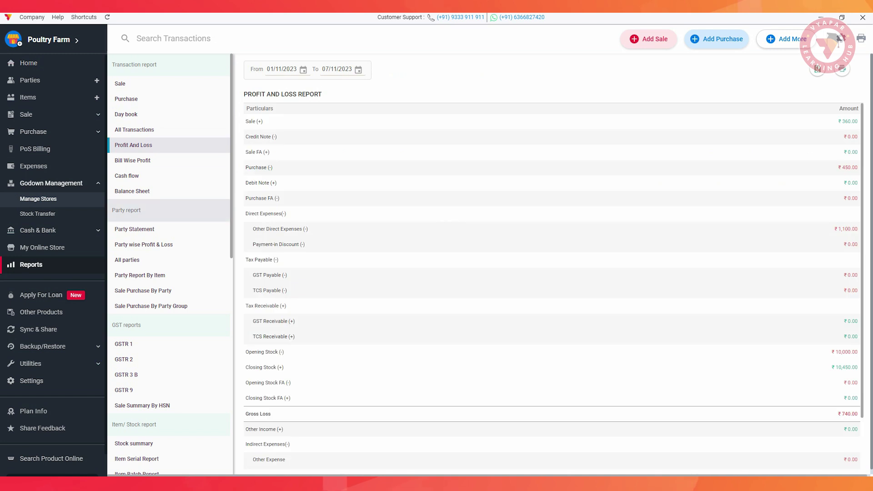
Show this month's party statement for the customer of the egg sale
left_click(135, 229)
left_click(503, 71)
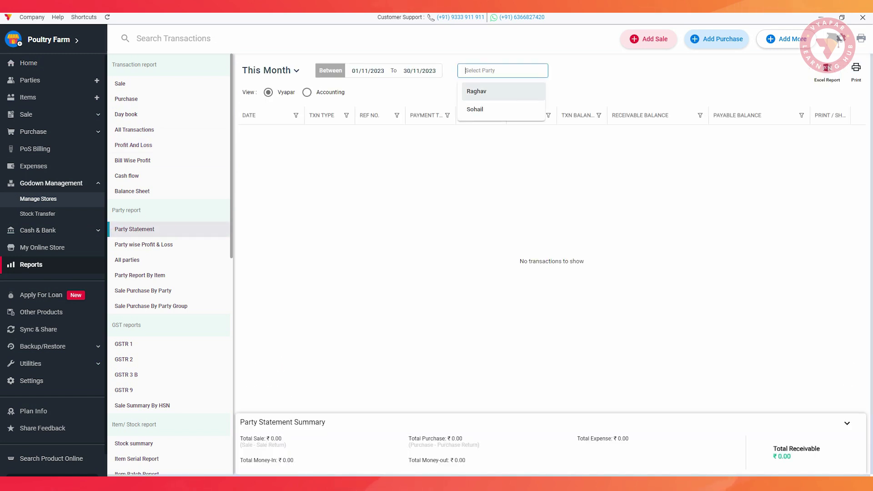
left_click(496, 91)
View the Sale/Purchase Report By Item Category and look through the remaining report types
scroll(137, 362, "down", 1)
scroll(136, 361, "down", 2)
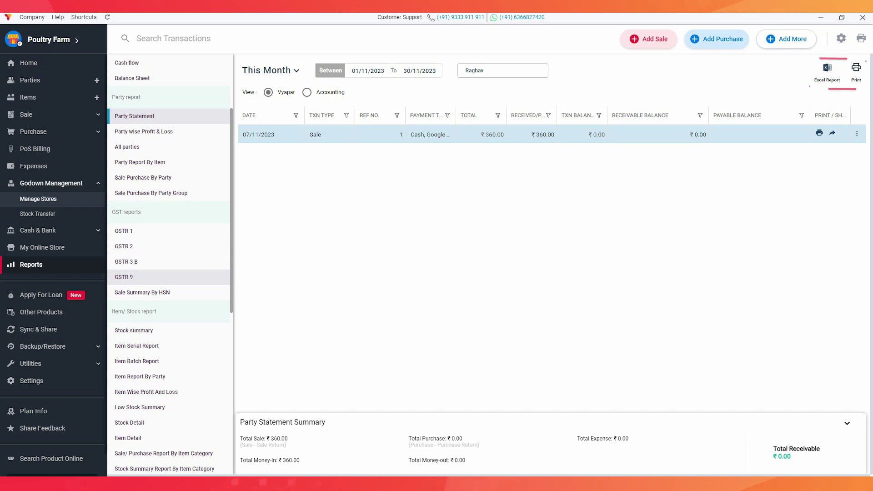
scroll(169, 392, "down", 2)
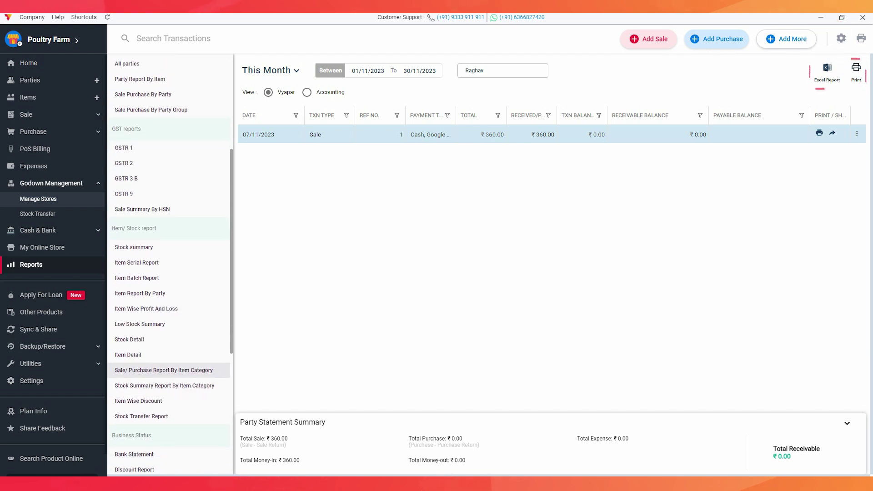
left_click(164, 370)
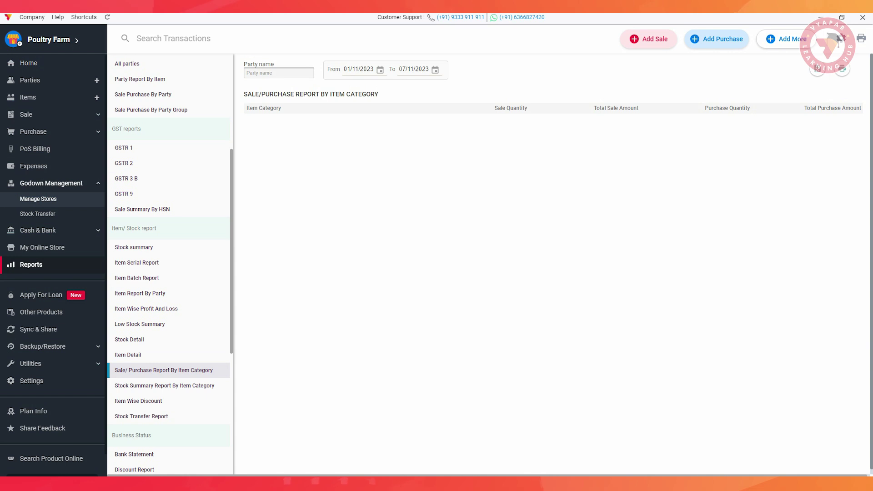
scroll(168, 450, "down", 3)
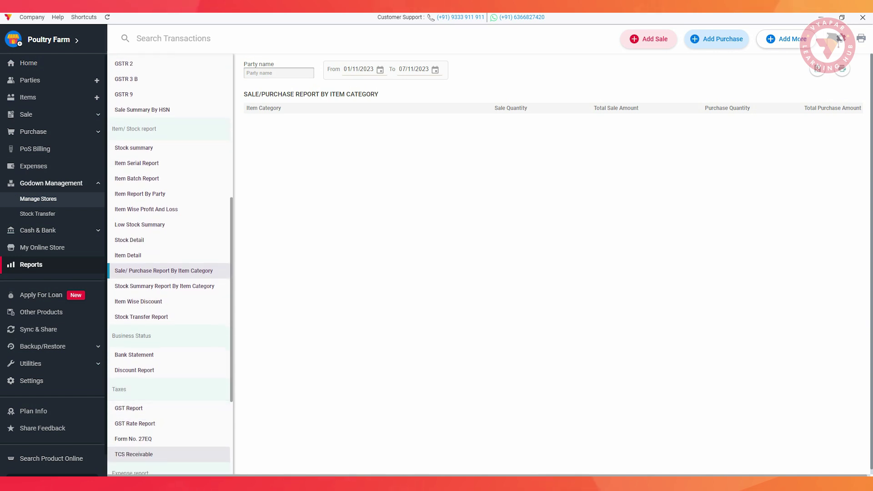